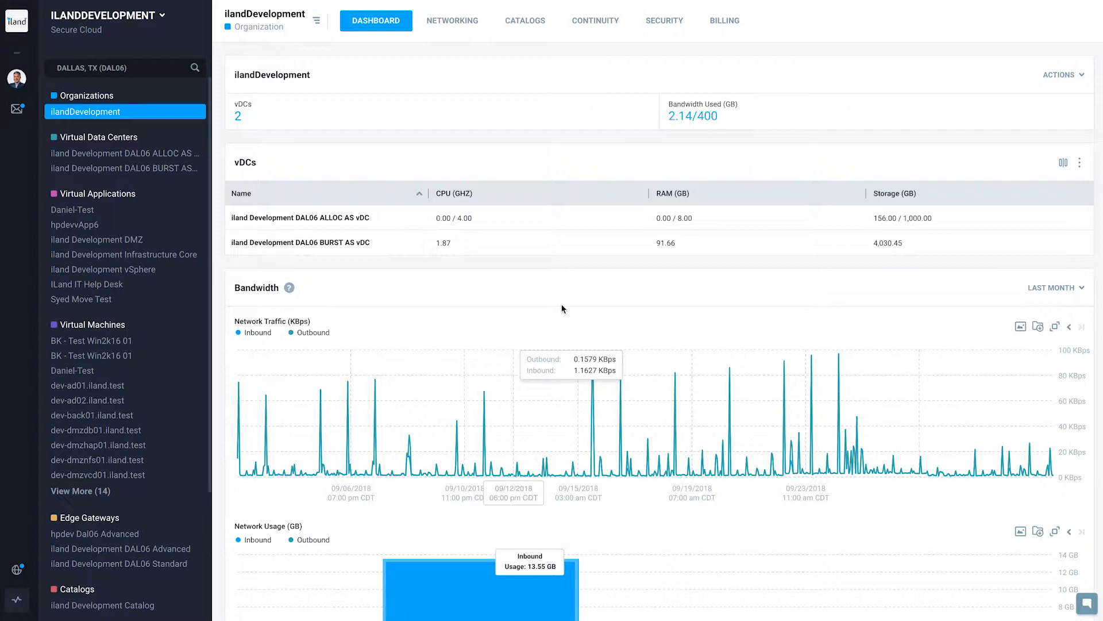
Open the user management page of the ilandDevelopment company.
click(129, 25)
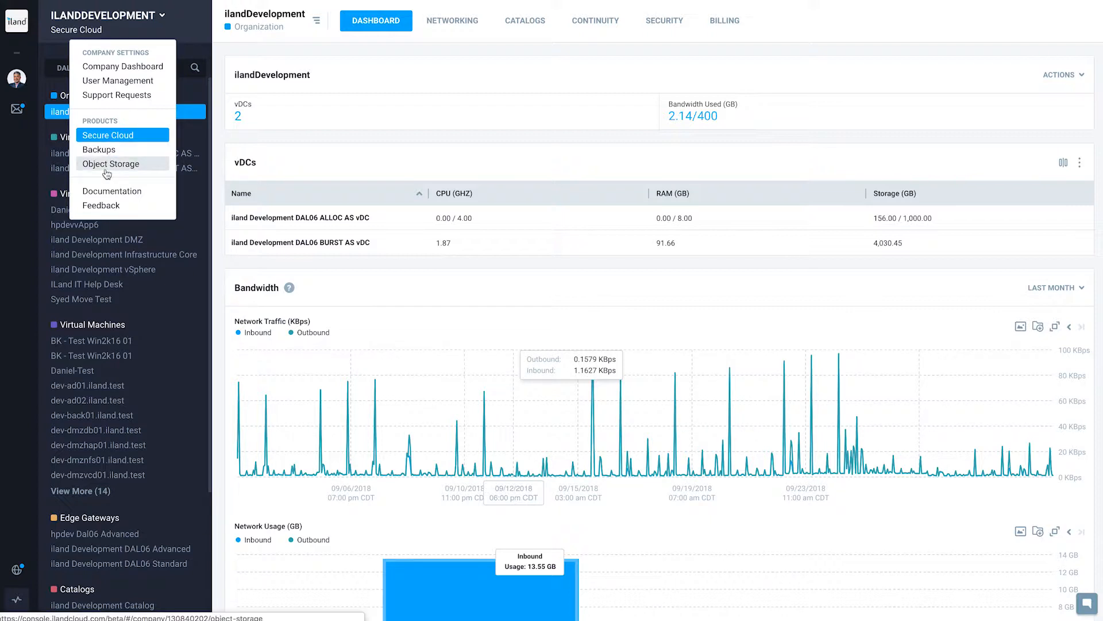
click(124, 83)
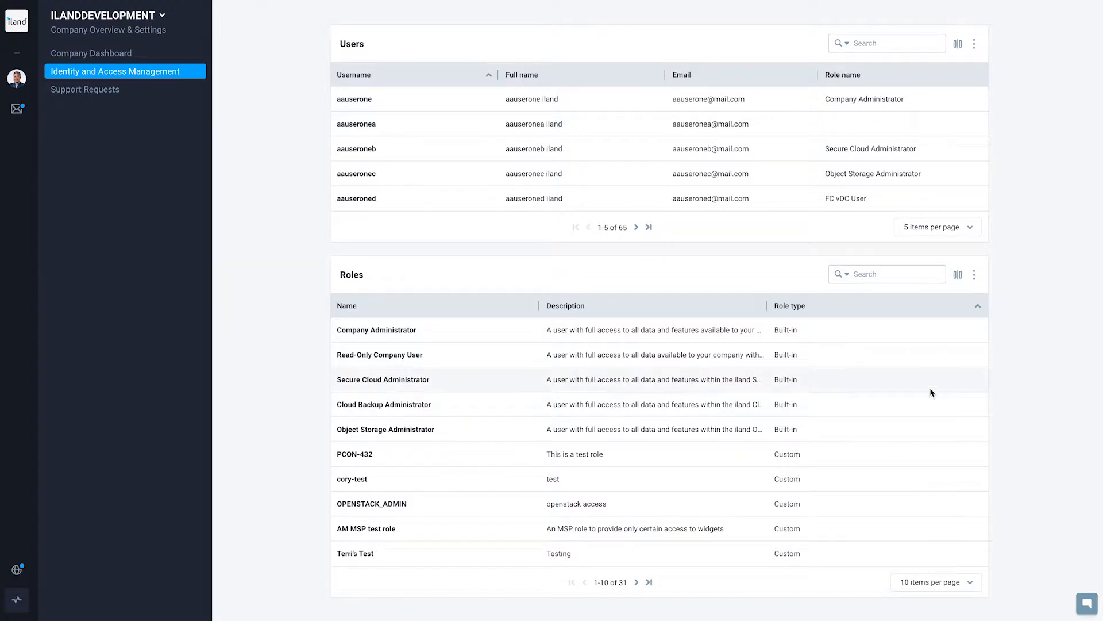
View the actions available for the Roles table and for the custom PCON-432 role.
click(974, 276)
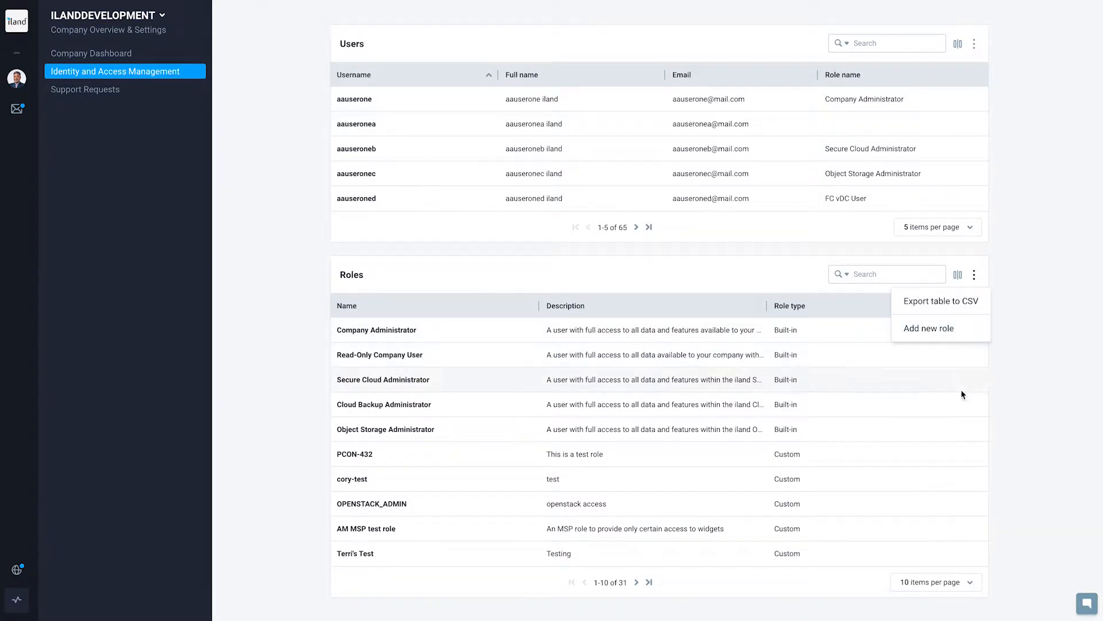
click(974, 454)
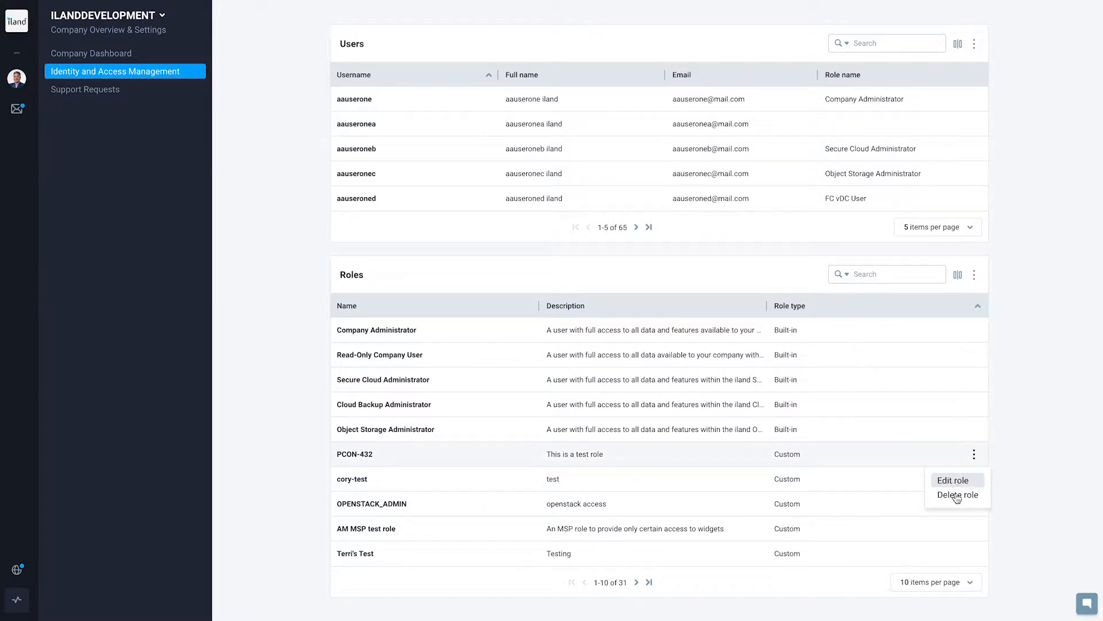
click(1017, 467)
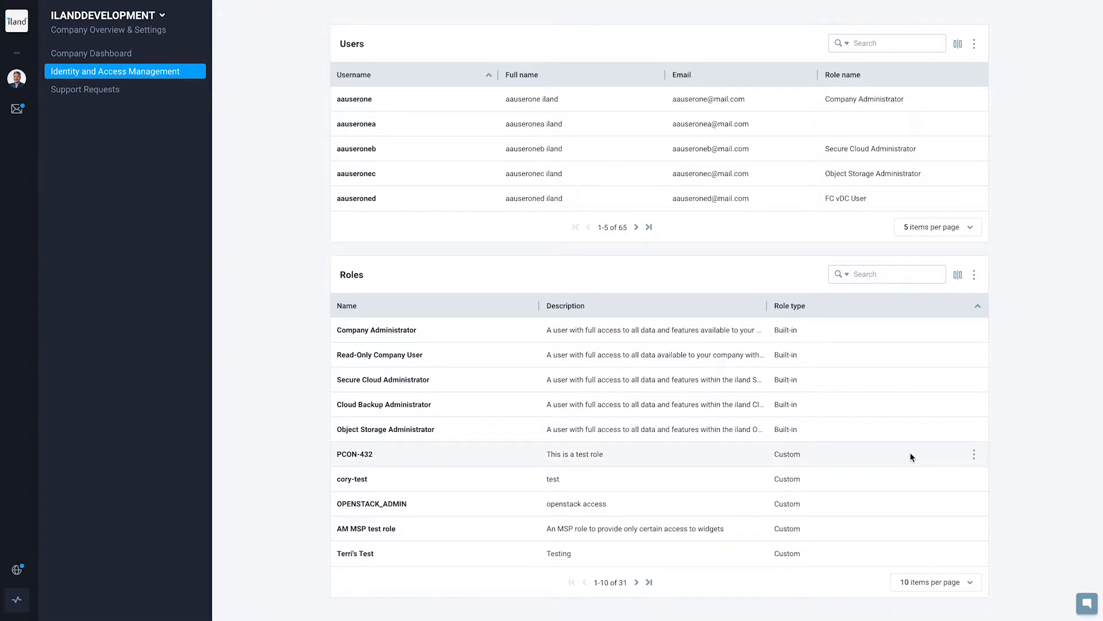
Start a new role in the Roles table and name it "new test role".
click(974, 275)
click(930, 329)
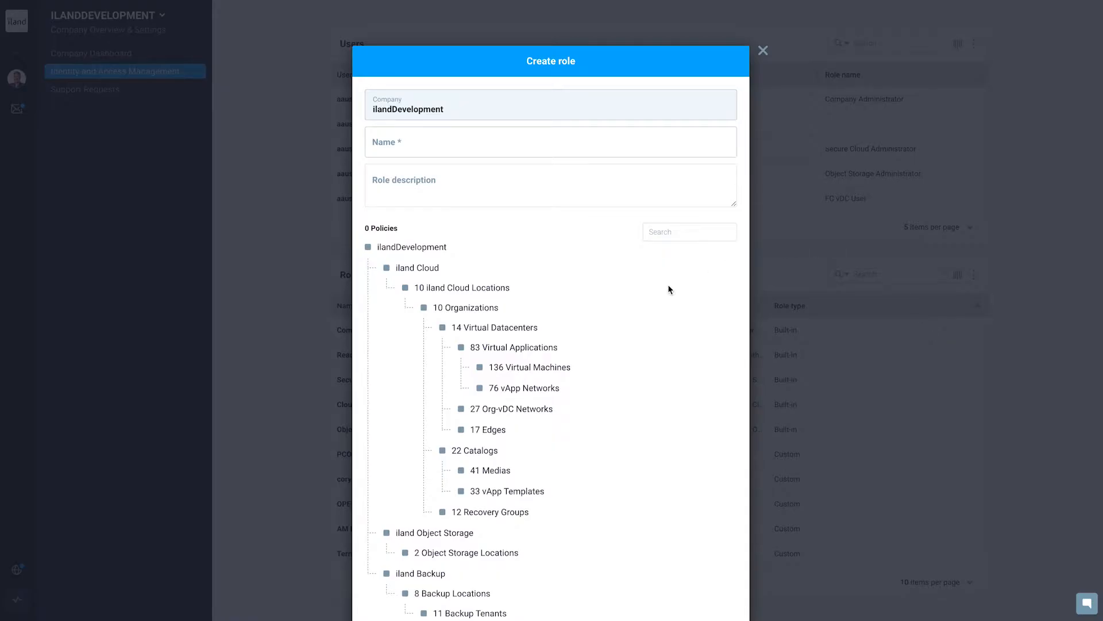
click(509, 144)
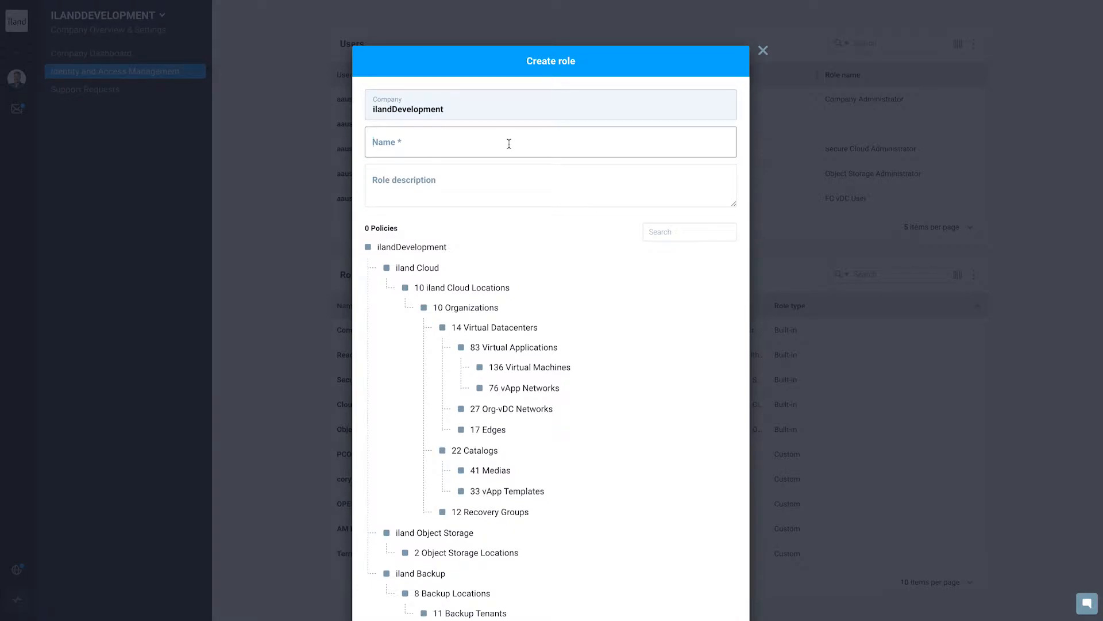
text(new test role)
click(516, 245)
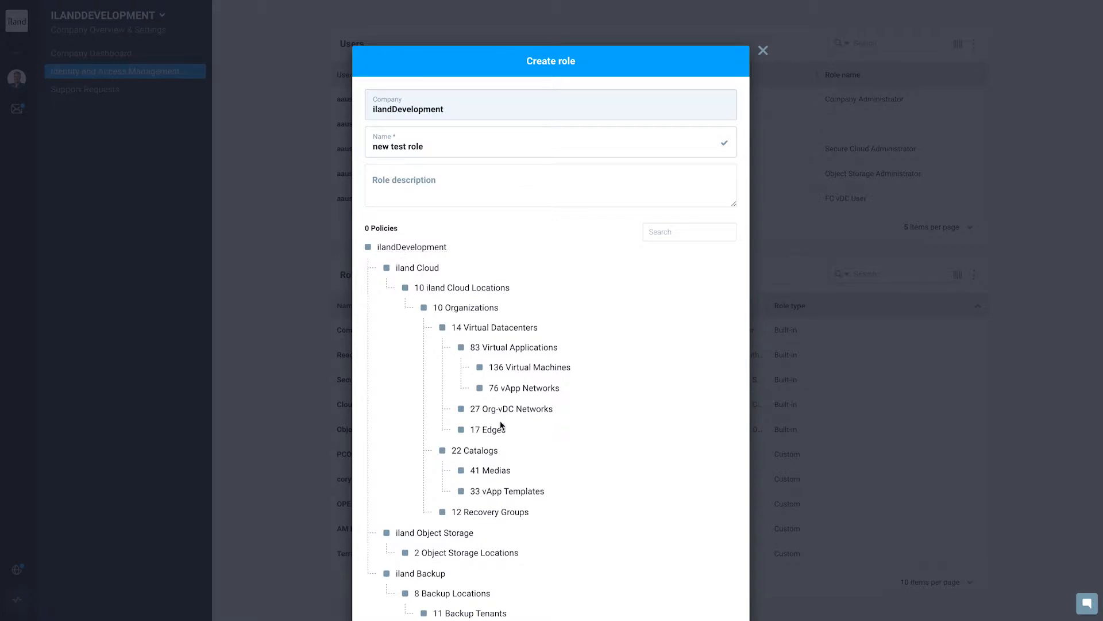
Examine the permissions offered for iland Cloud and for Virtual Machines in the role's policy tree.
scroll(501, 426, down, 1)
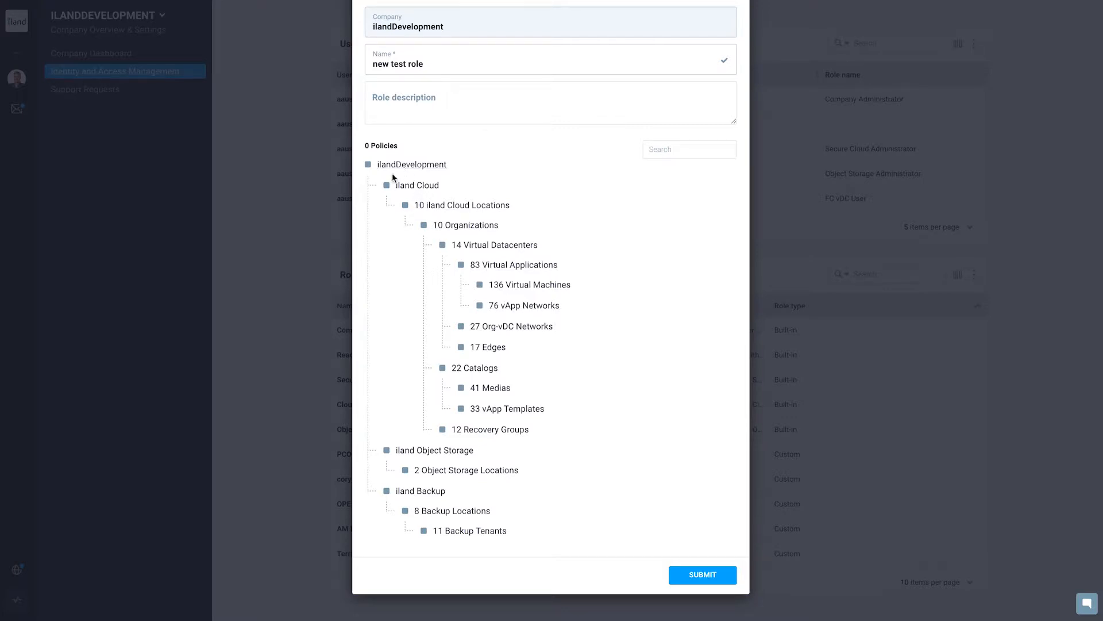
click(419, 188)
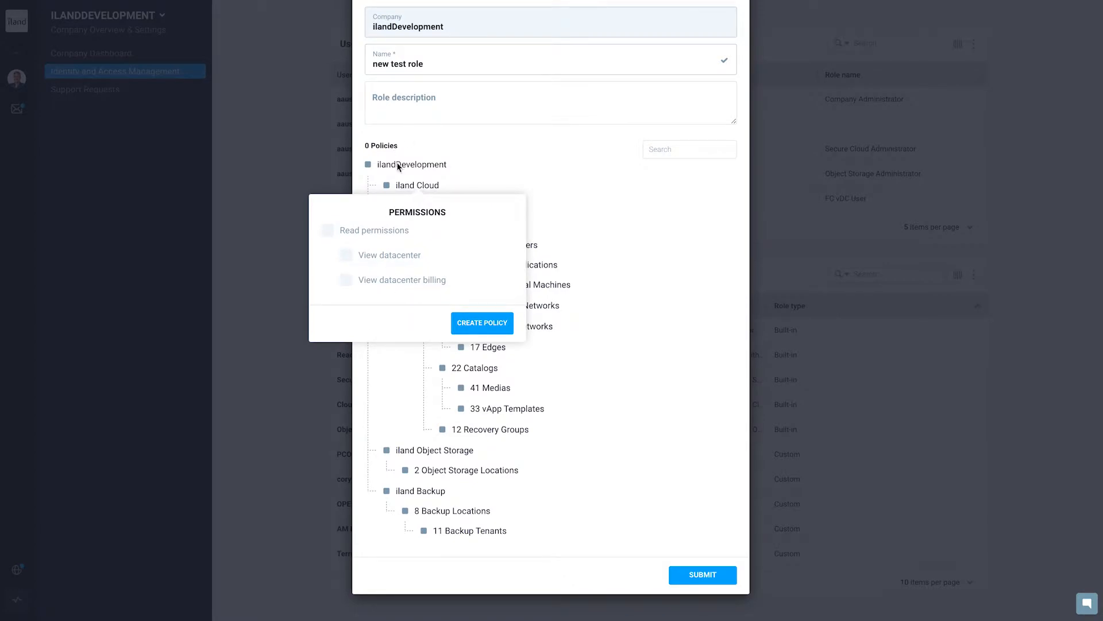
click(488, 172)
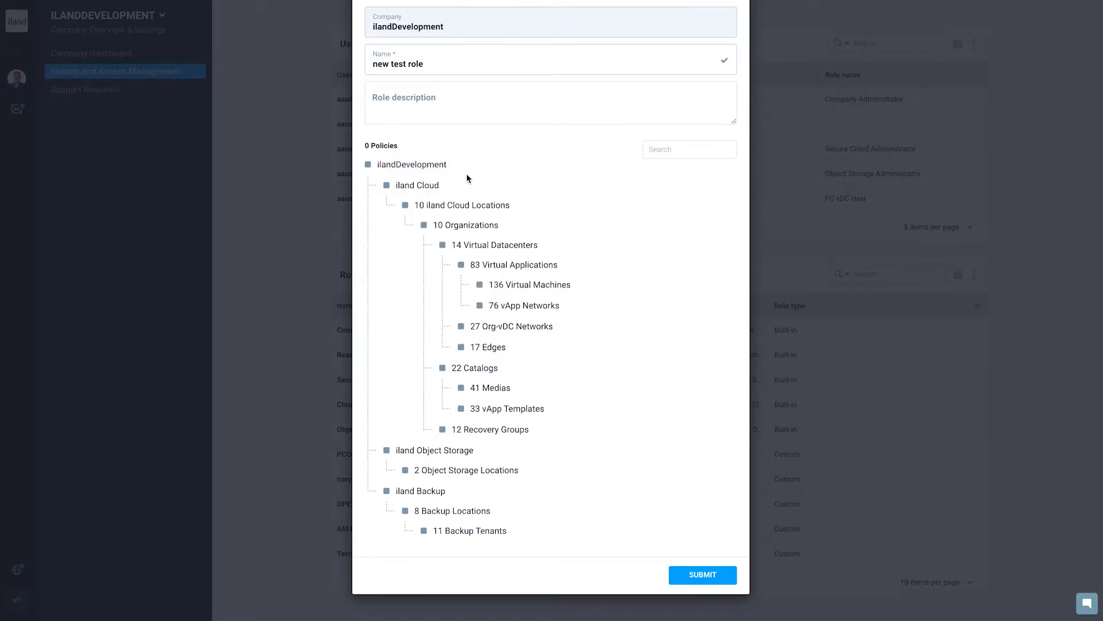
click(534, 284)
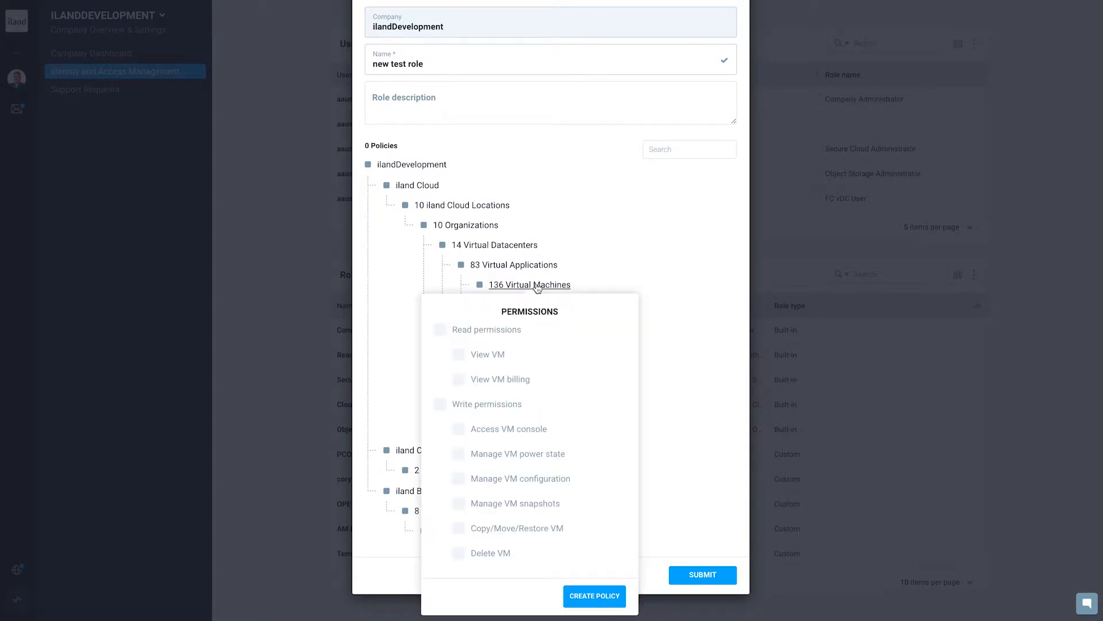
click(602, 276)
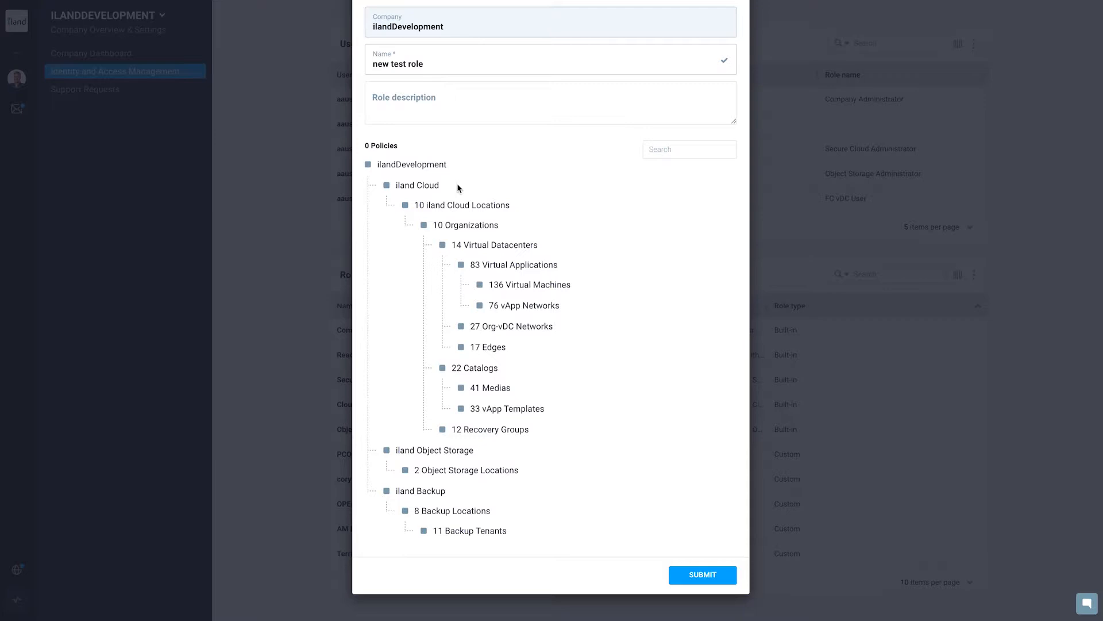
Create a Custom policy on iland Cloud with the View datacenter permission.
click(432, 185)
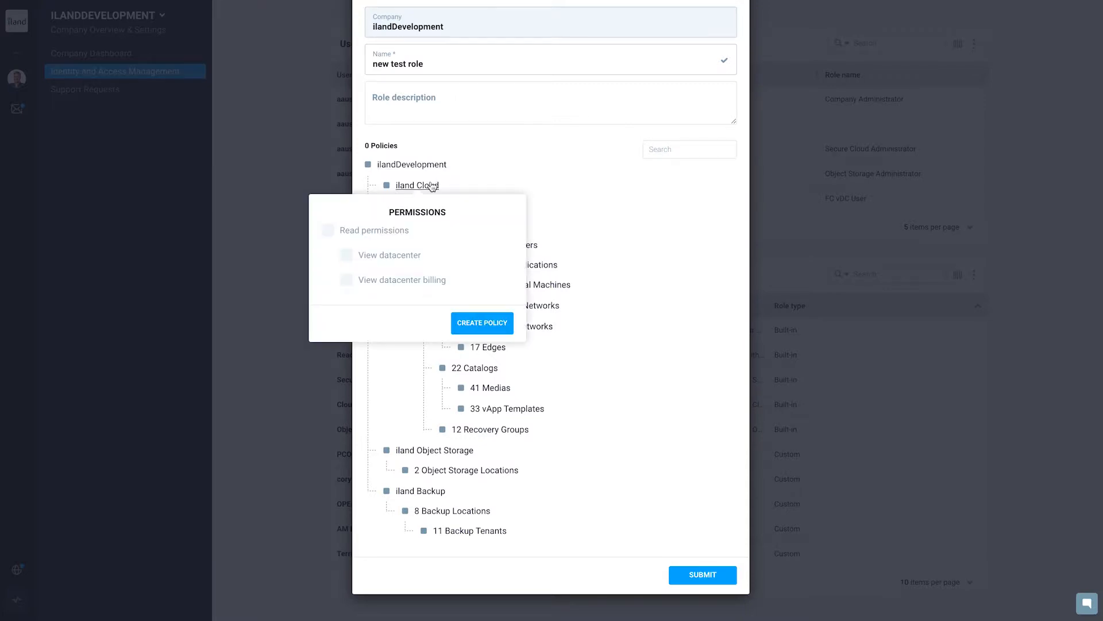
click(494, 330)
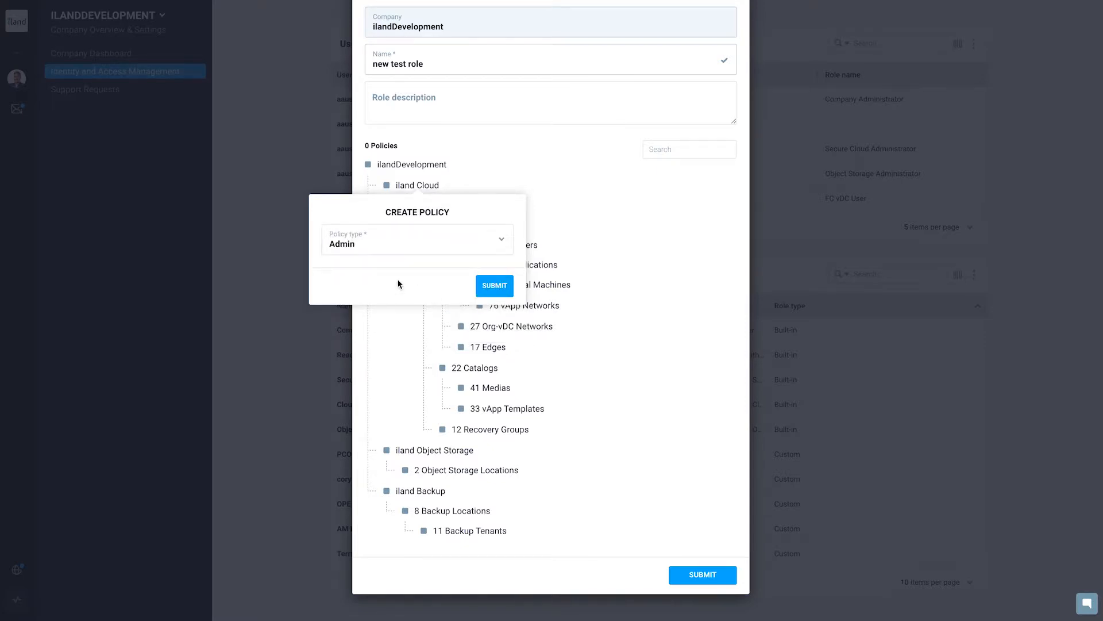
click(502, 246)
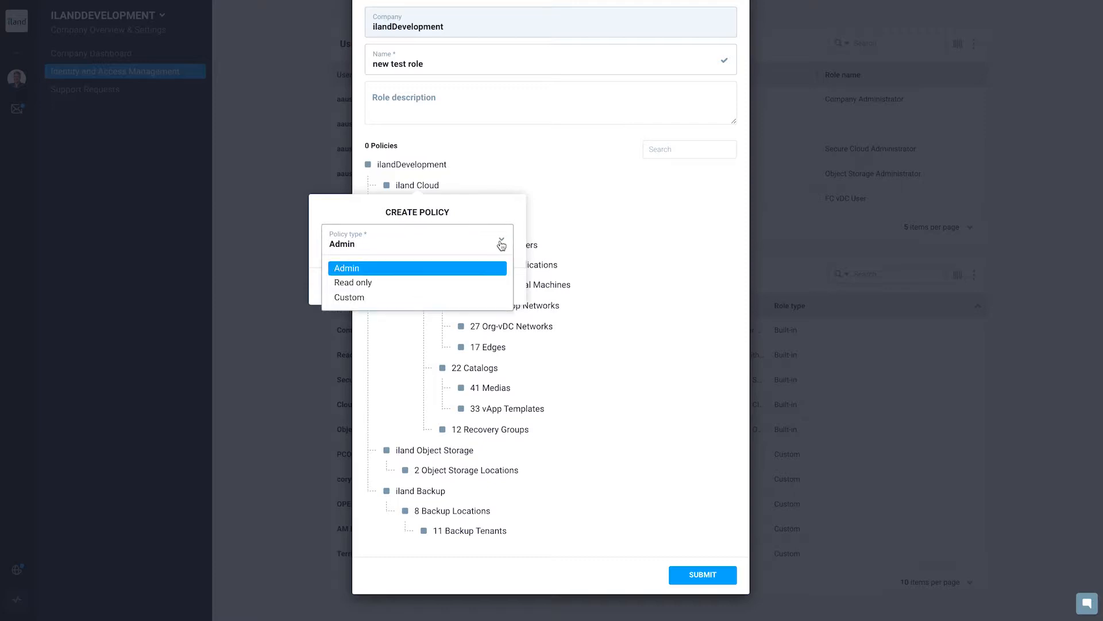
click(394, 298)
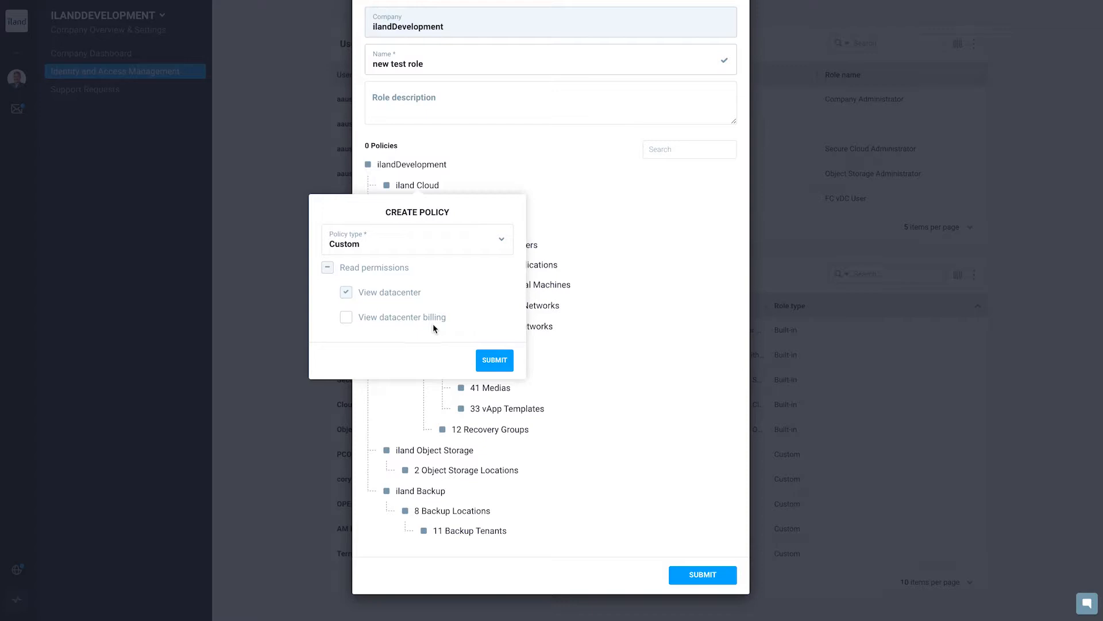
click(494, 360)
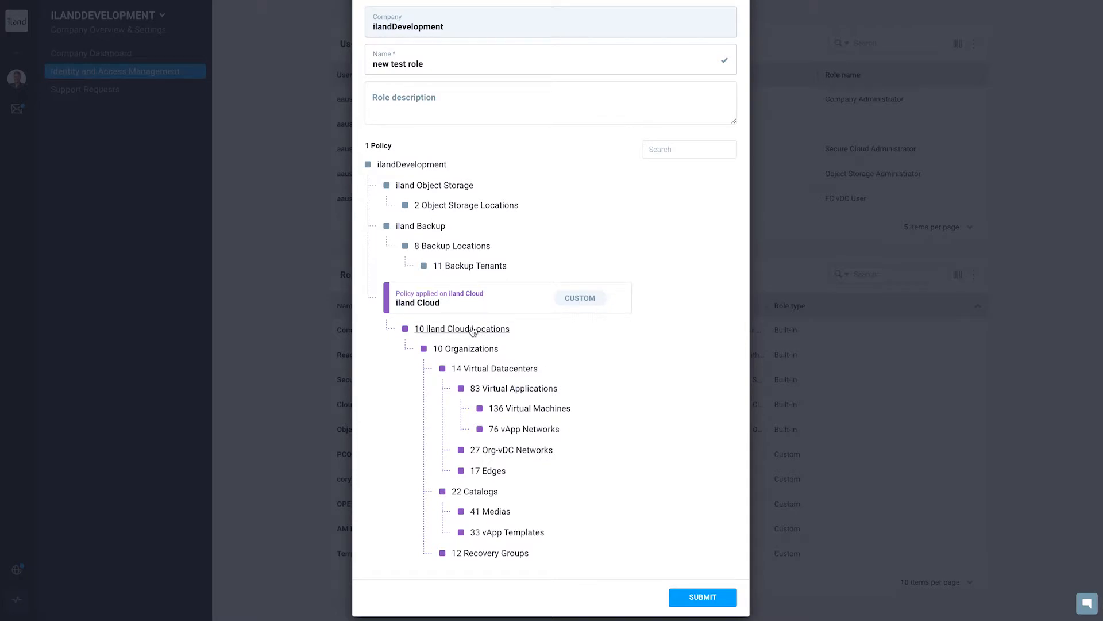
Create an Admin policy on iland Backup and submit the new role.
click(426, 230)
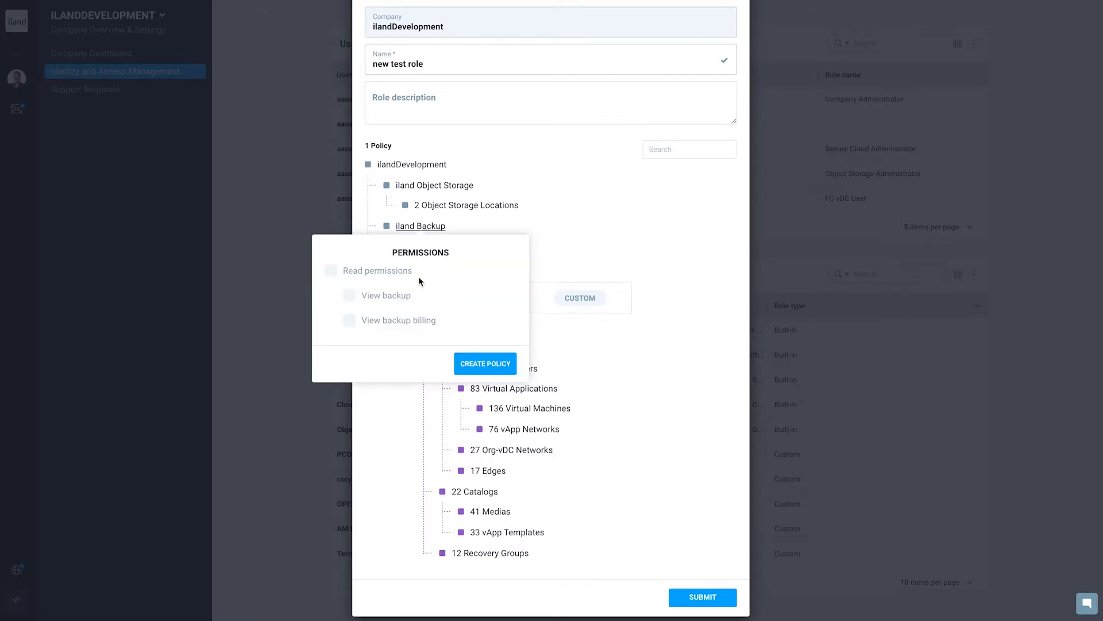
click(483, 367)
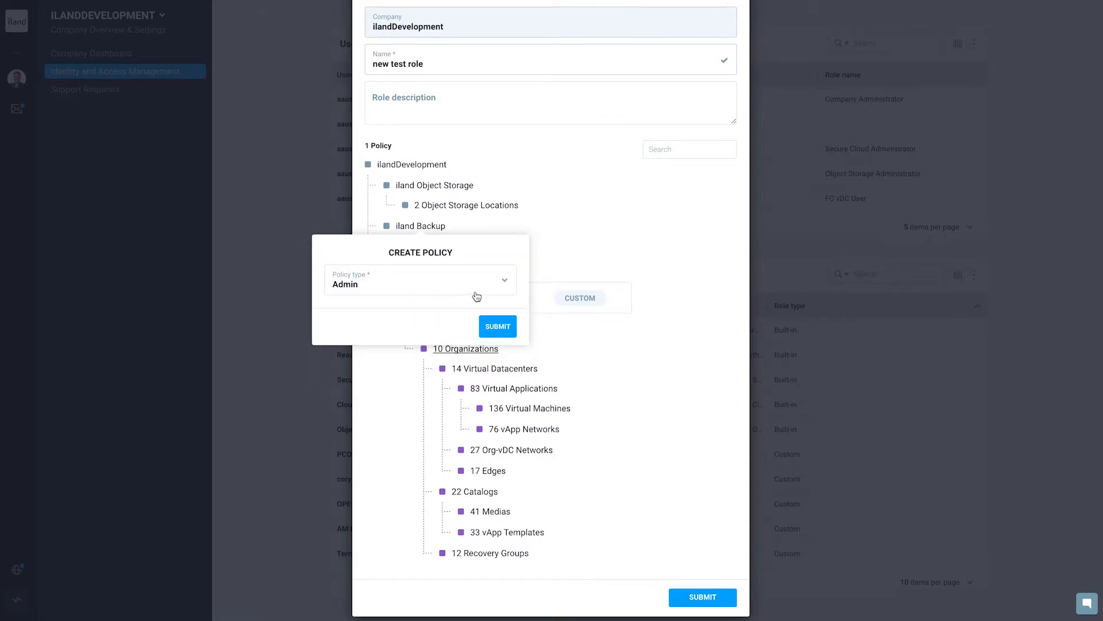
click(497, 326)
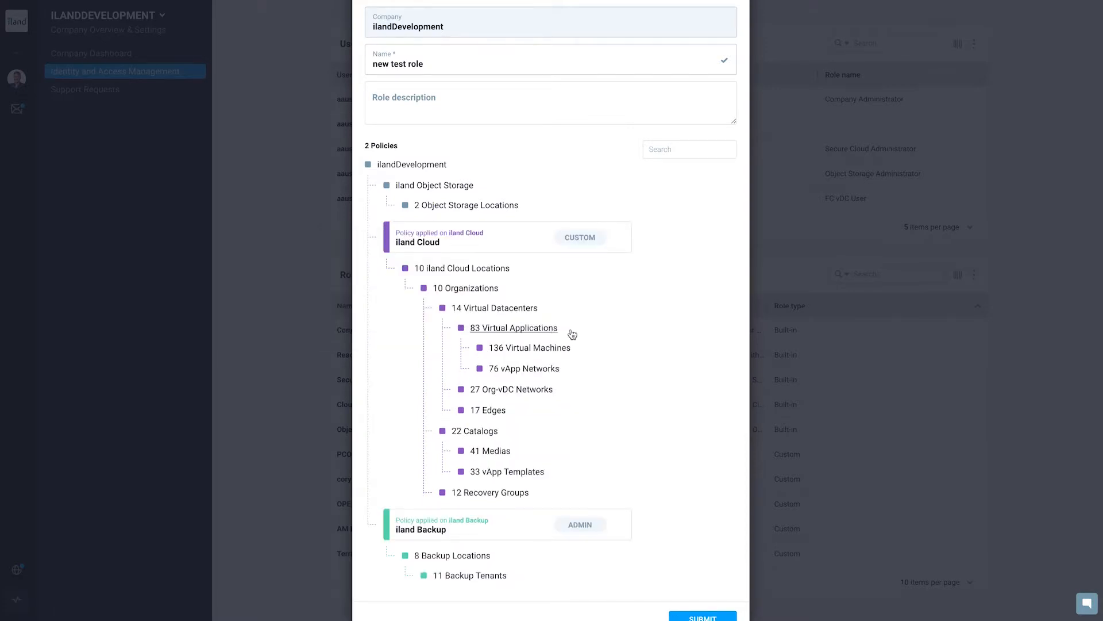
scroll(650, 351, up, 2)
scroll(649, 350, down, 3)
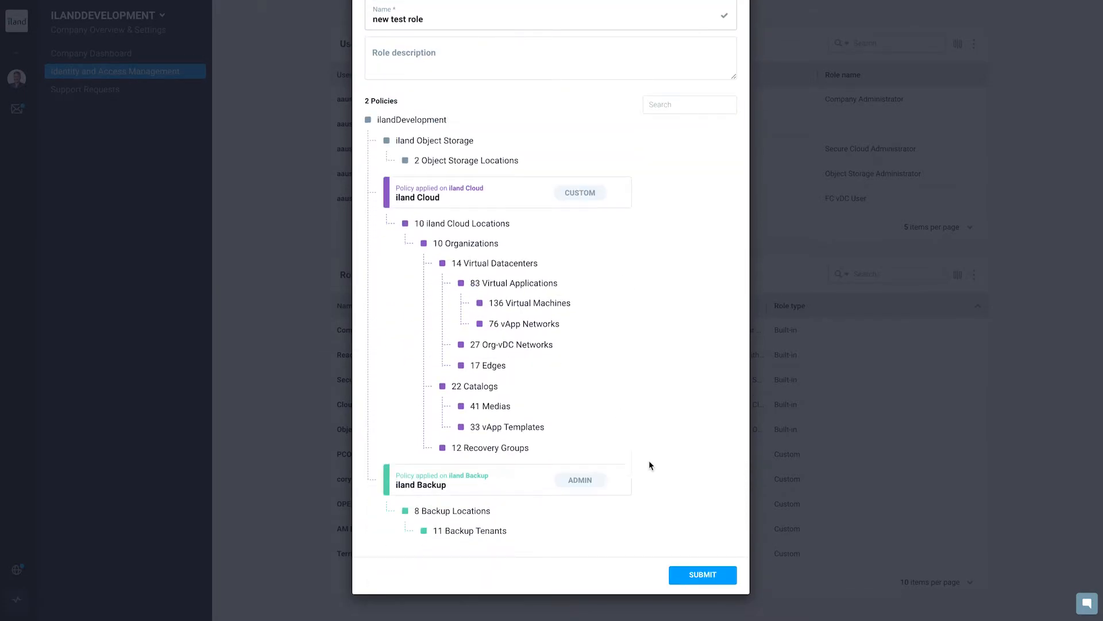
click(708, 576)
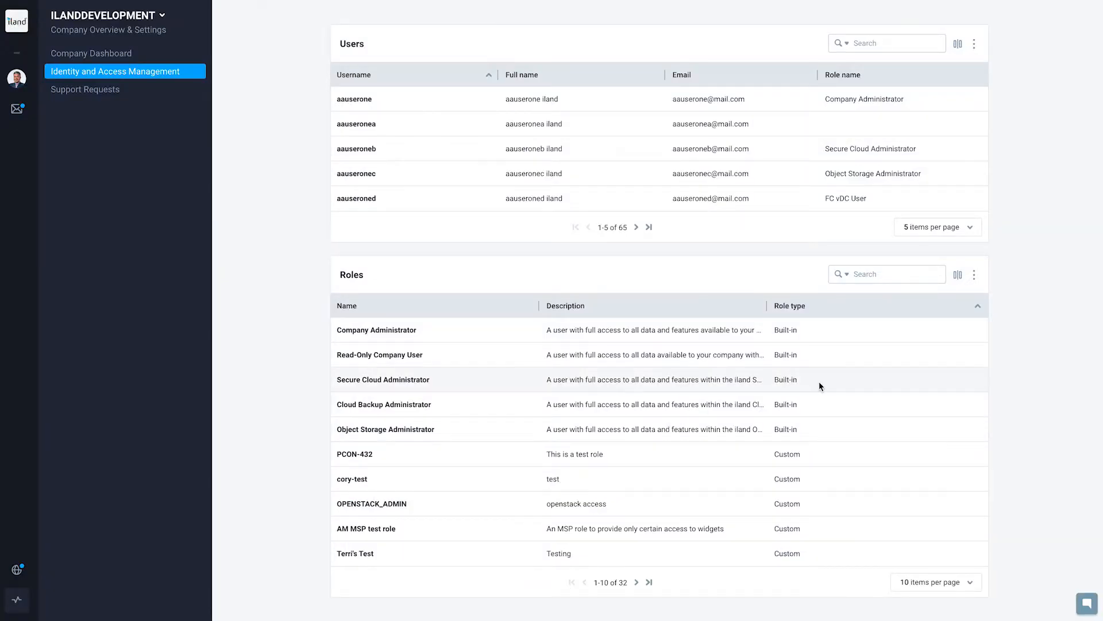
View the fields of the form for creating a user and close it without submitting.
click(975, 46)
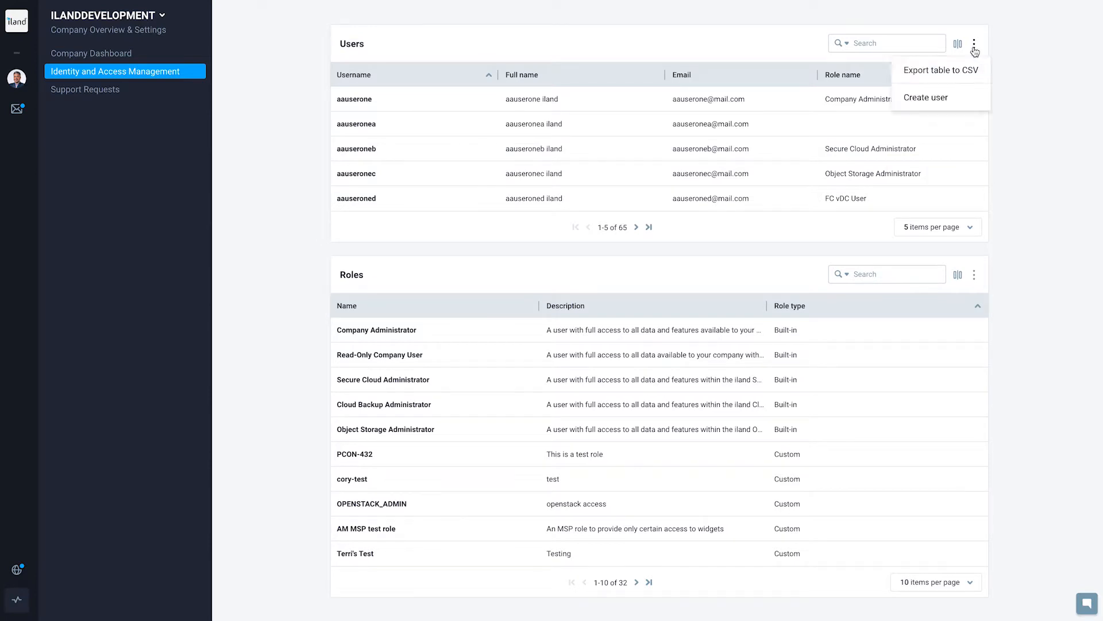
click(957, 99)
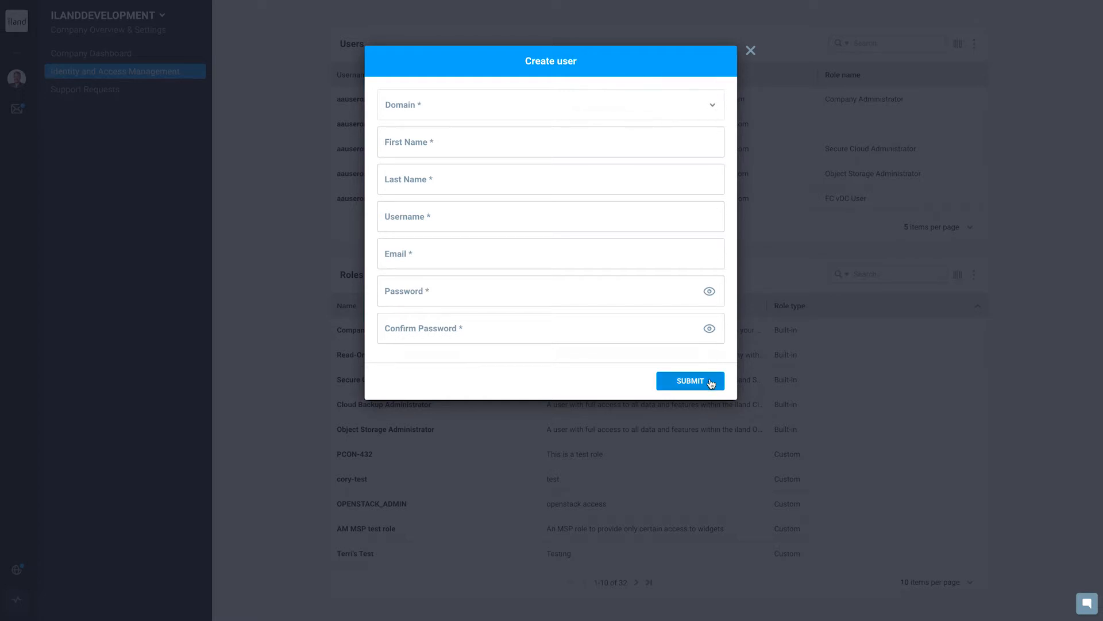
click(751, 53)
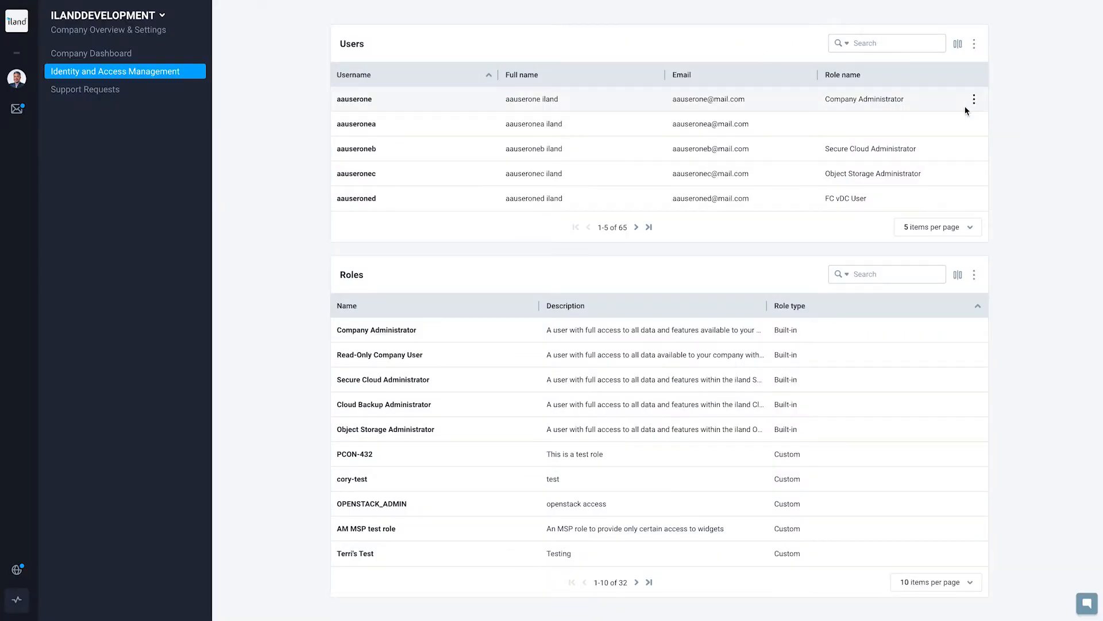
Assign the AAA Custom Role to the second user in the Users table.
click(974, 124)
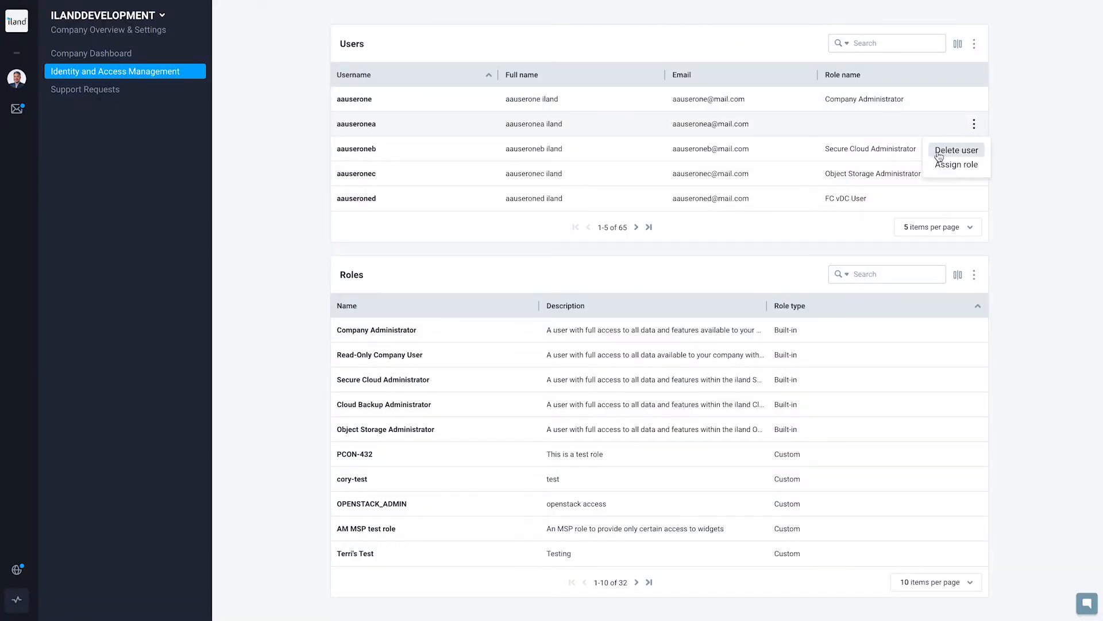
click(962, 164)
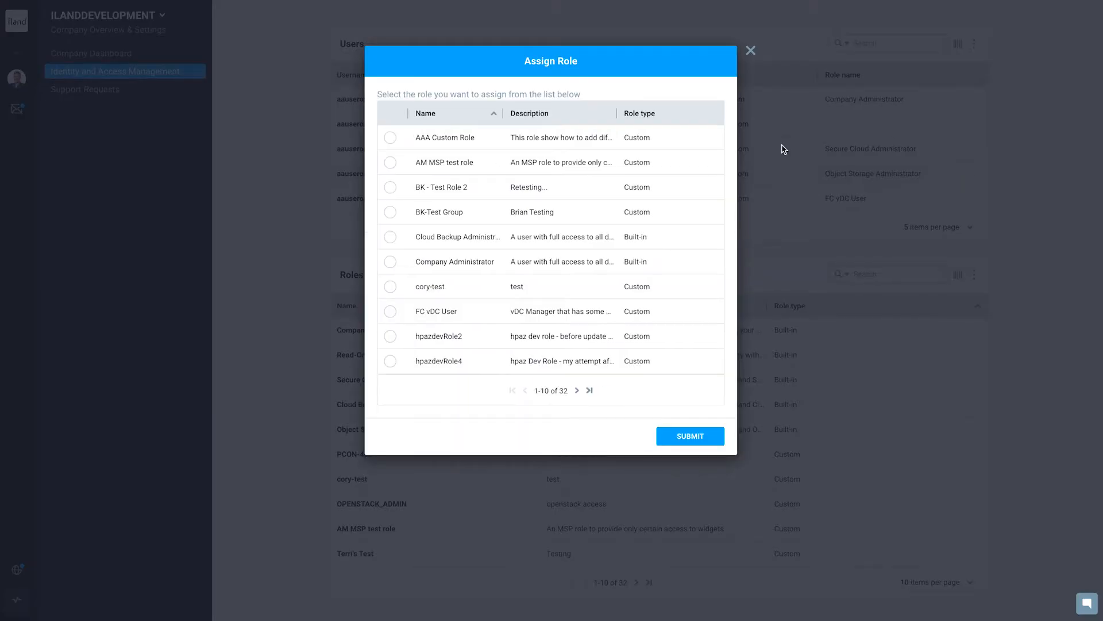
click(392, 138)
click(696, 442)
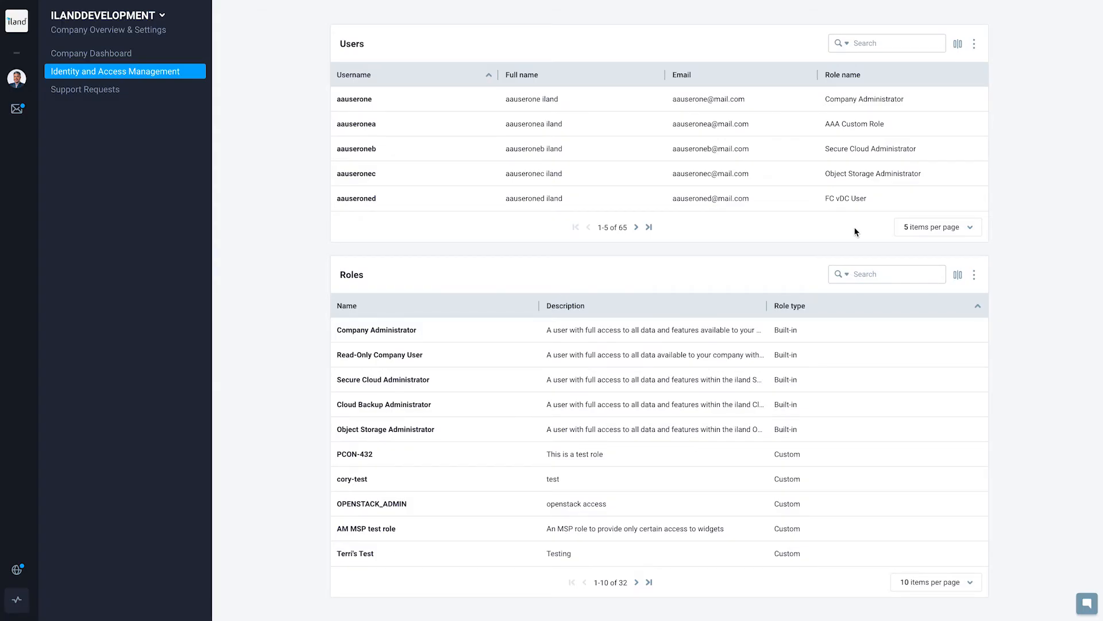
Unassign the AAA Custom Role from the second user in the Users table and confirm the removal.
mouse_move(958, 134)
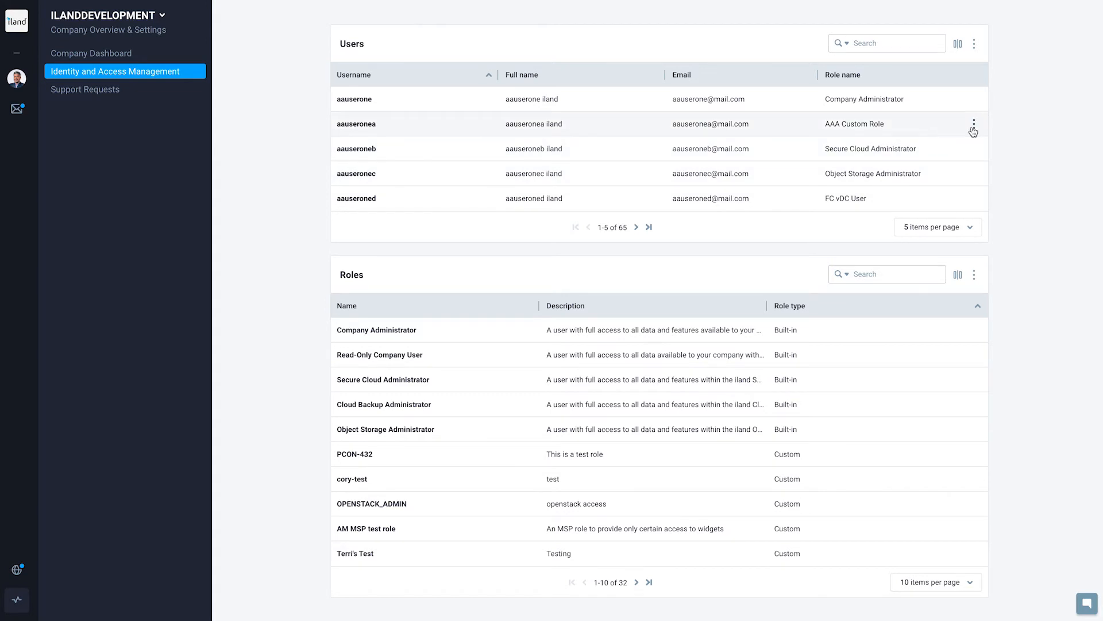
click(973, 127)
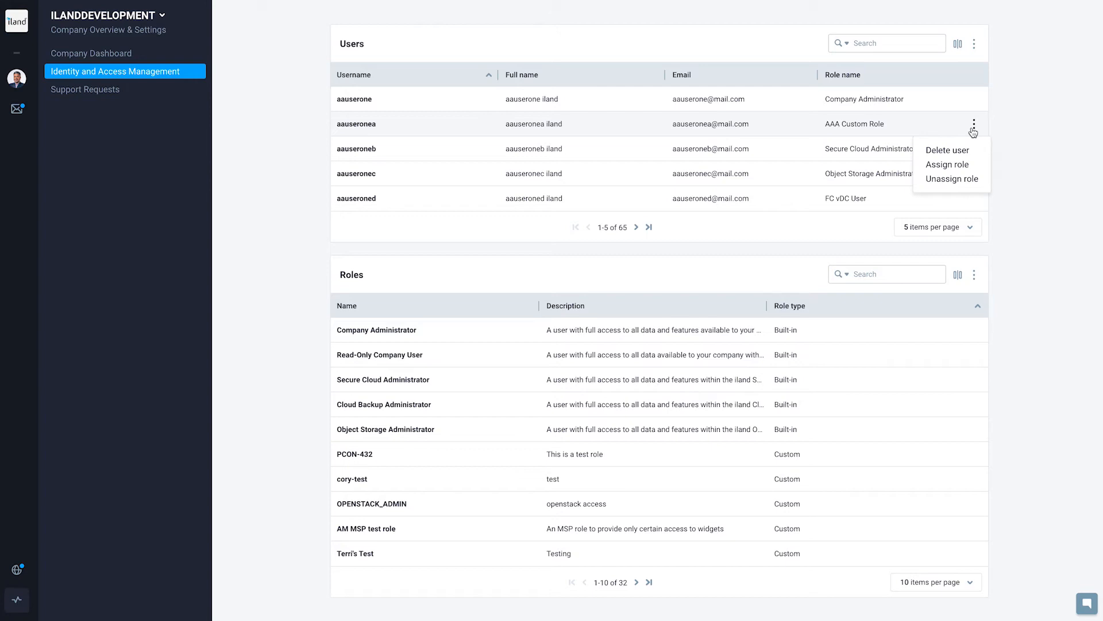
click(956, 180)
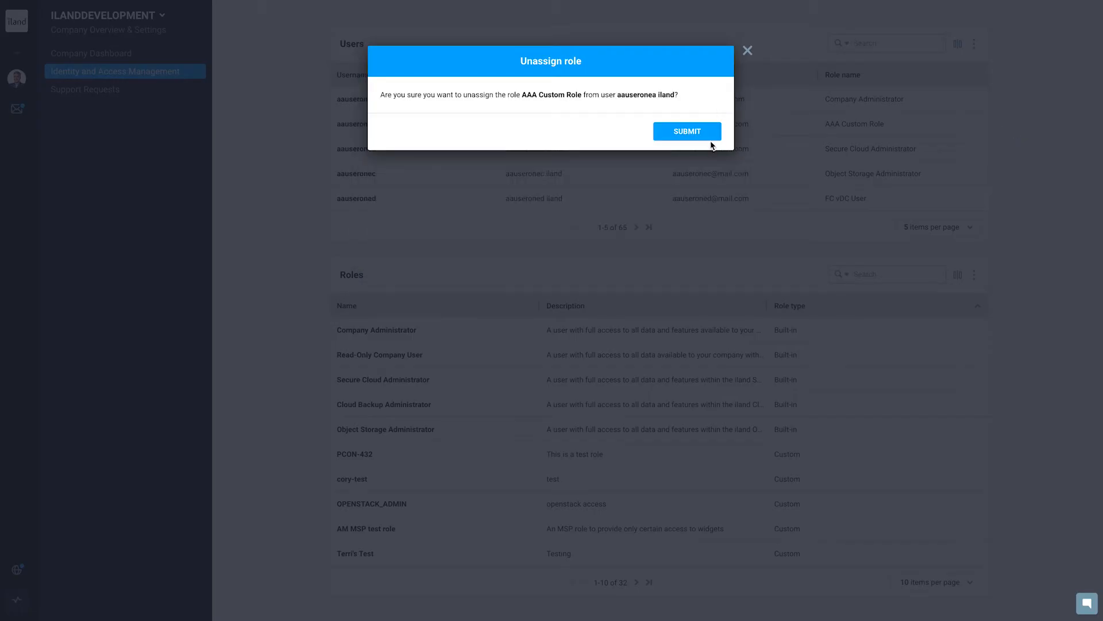
click(707, 137)
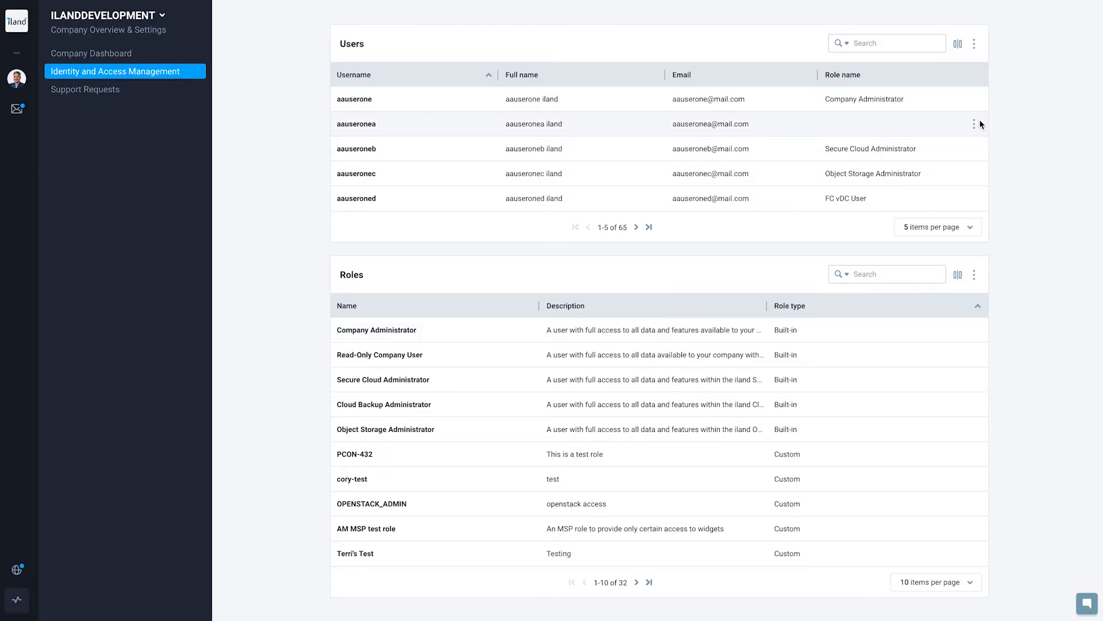
View the actions available for the second user in the Users table.
click(975, 126)
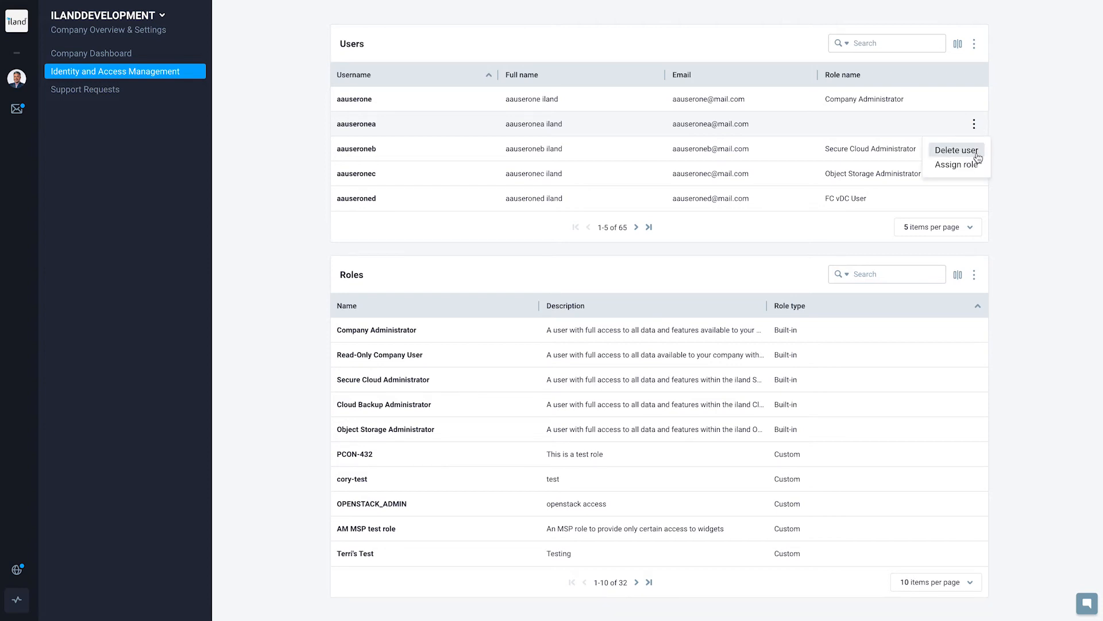
click(1005, 222)
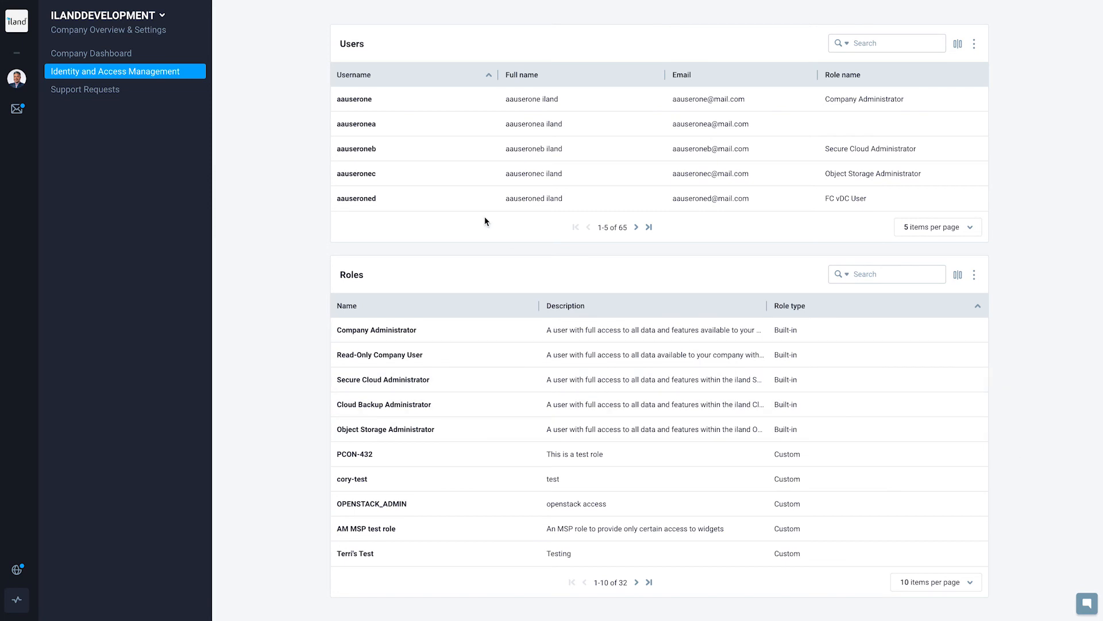
Return to the Secure Cloud organization dashboard, and open and close the live chat.
click(17, 22)
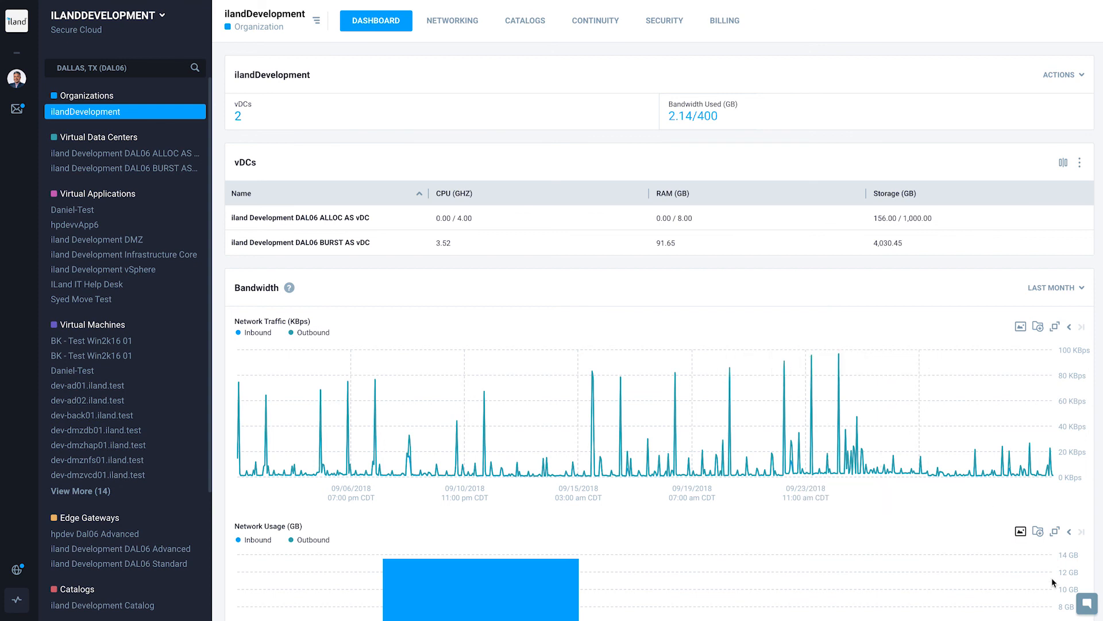
click(1085, 604)
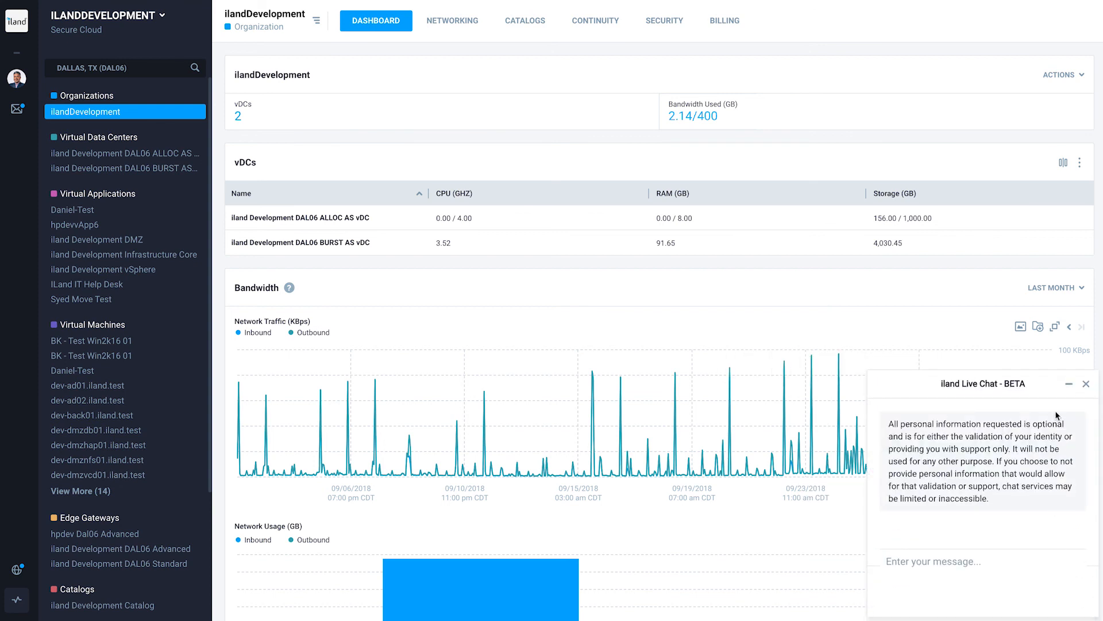
click(1085, 384)
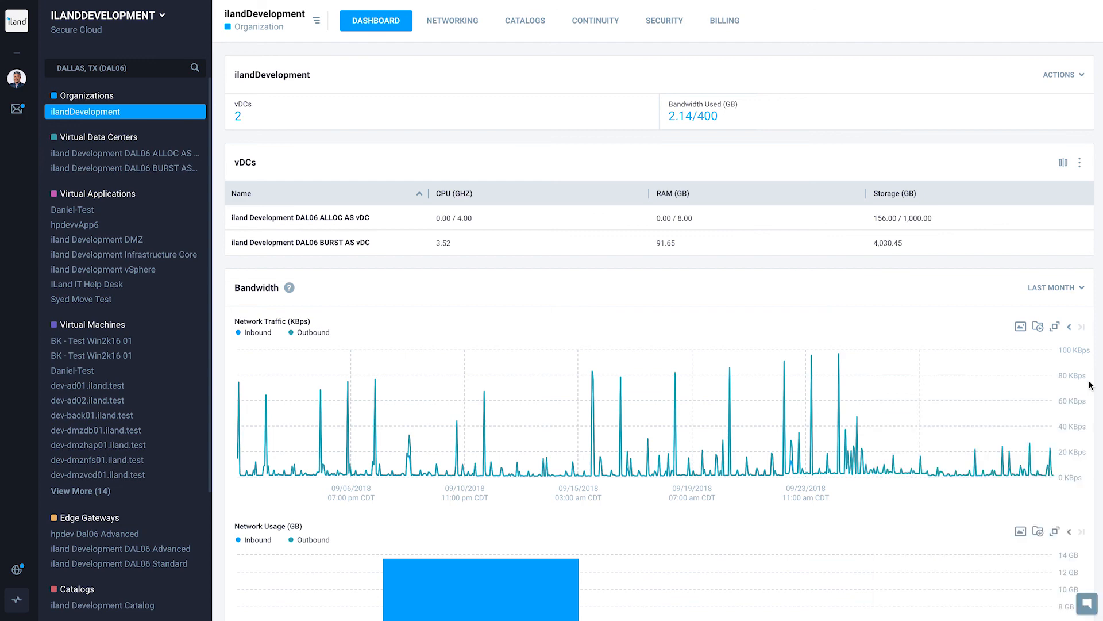